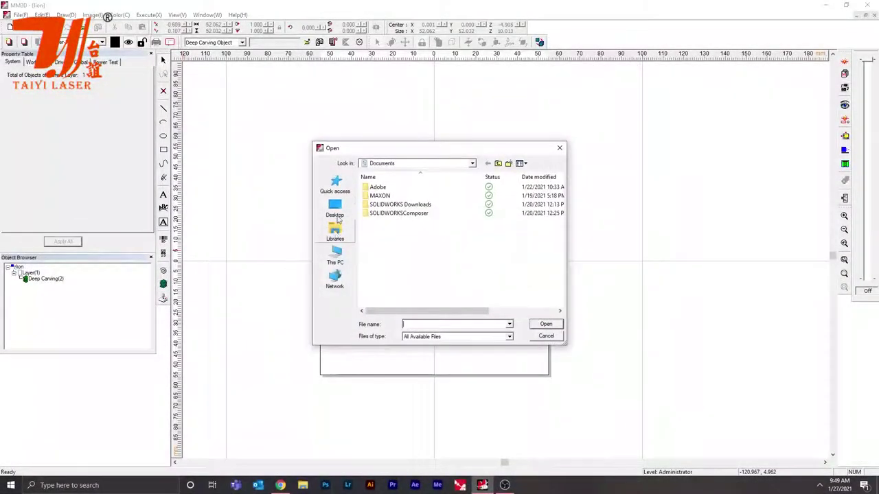
# - Browse from the Desktop into the stl > Stl(3D) folder
pyautogui.click(336, 216)
pyautogui.scroll(-5, 398, 264)
pyautogui.doubleClick(393, 280)
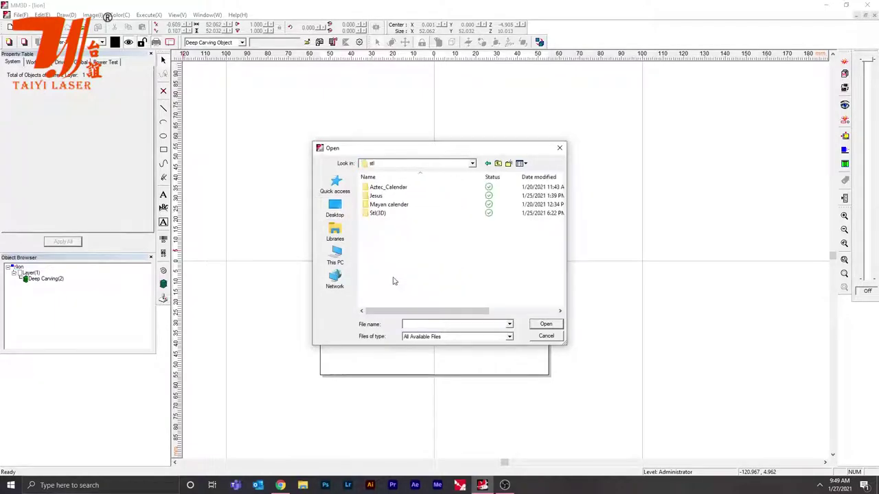
pyautogui.doubleClick(378, 214)
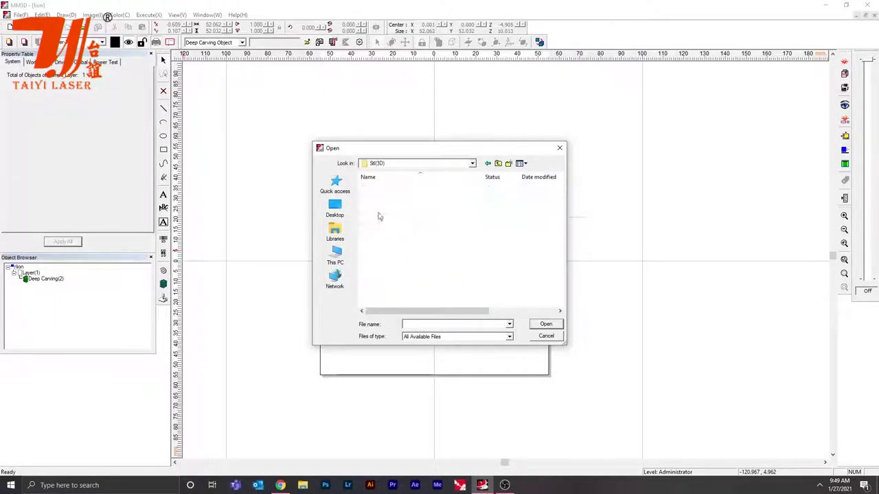
# - Check the Lion file's properties, open it onto the canvas and select the relief
pyautogui.click(373, 247)
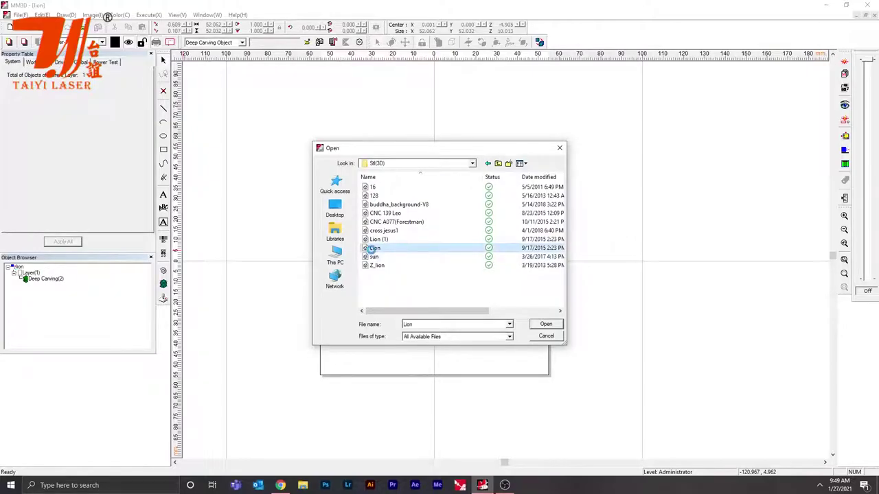
pyautogui.rightClick(374, 248)
pyautogui.click(405, 241)
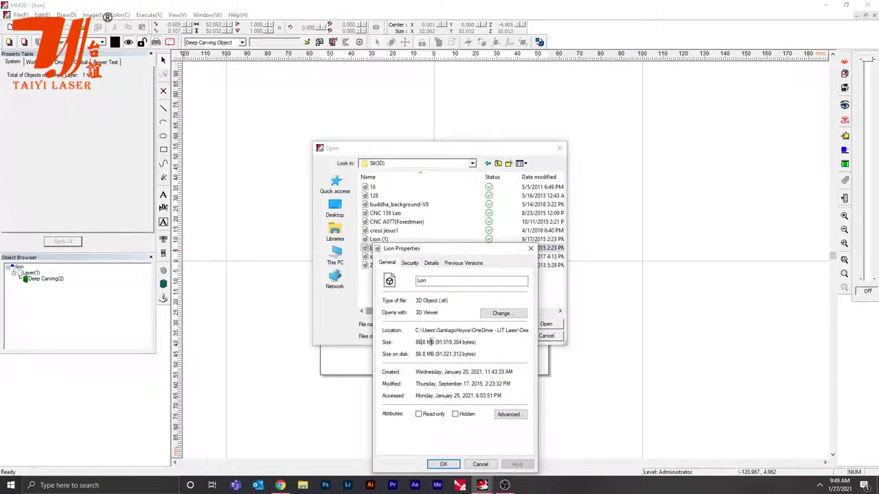
pyautogui.click(480, 464)
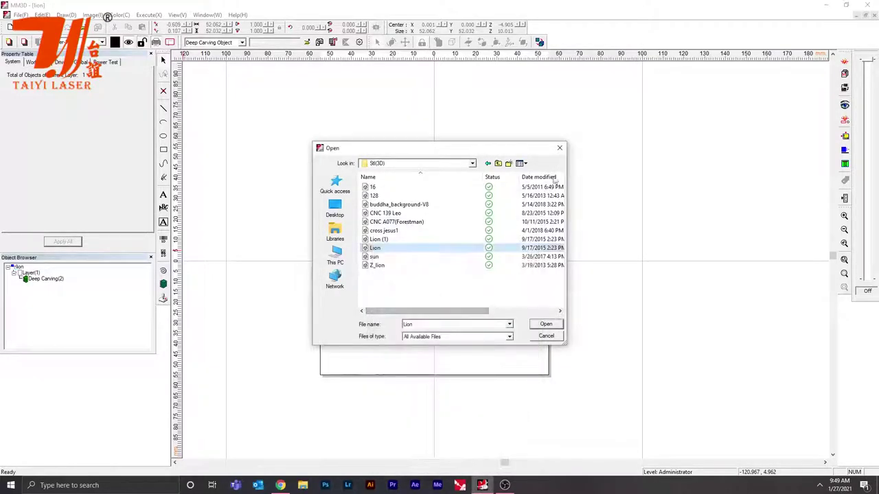
pyautogui.press('Return')
pyautogui.click(447, 269)
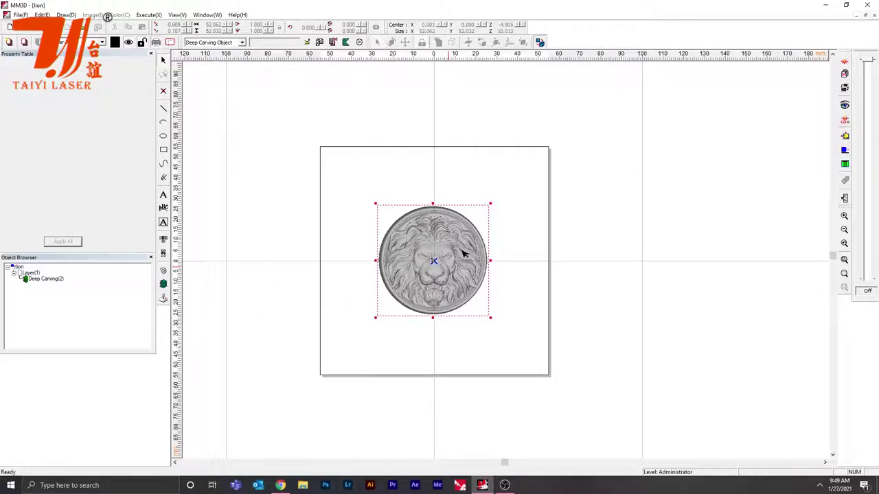
# - Show the shaded relief with only the Deep Carving Object displayed, and orbit to view it from the side
pyautogui.click(540, 42)
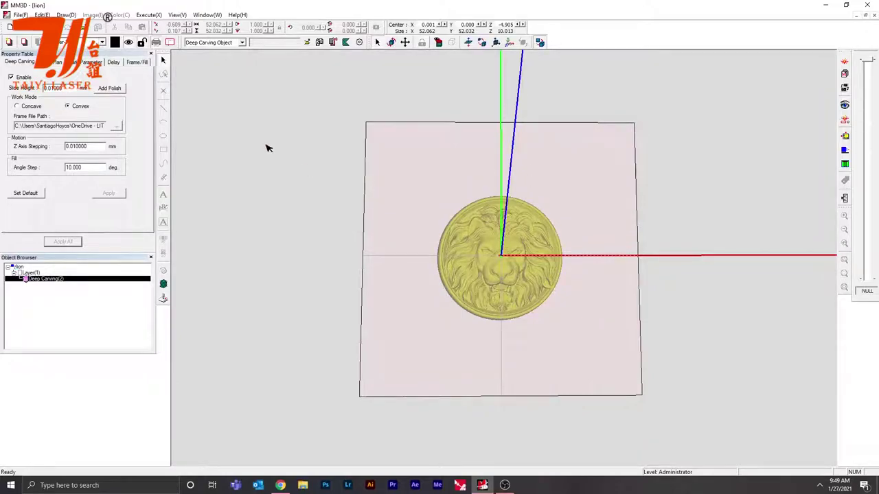
pyautogui.click(219, 43)
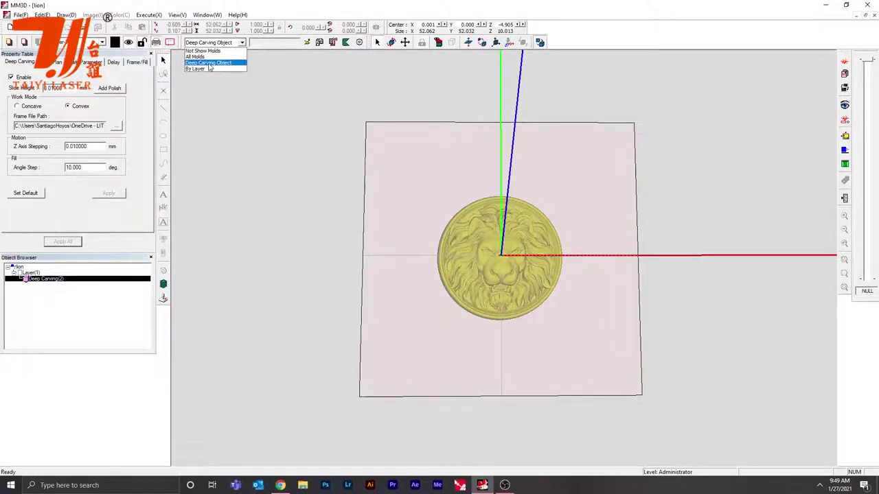
pyautogui.click(210, 64)
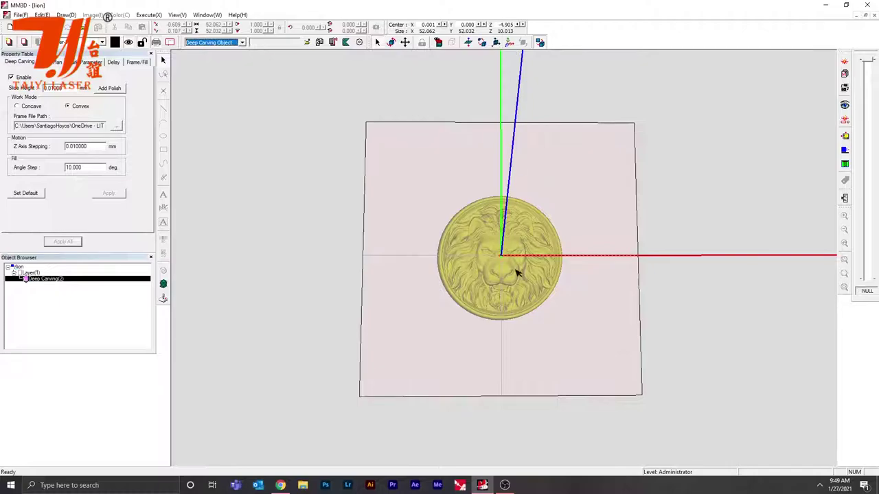
pyautogui.moveTo(532, 269); pyautogui.dragTo(585, 270, button='middle')
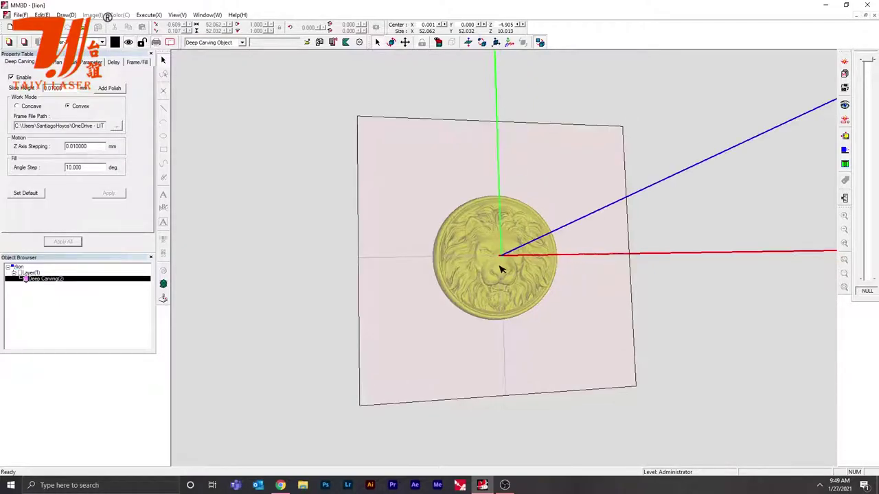
pyautogui.moveTo(523, 265); pyautogui.dragTo(506, 284, button='middle')
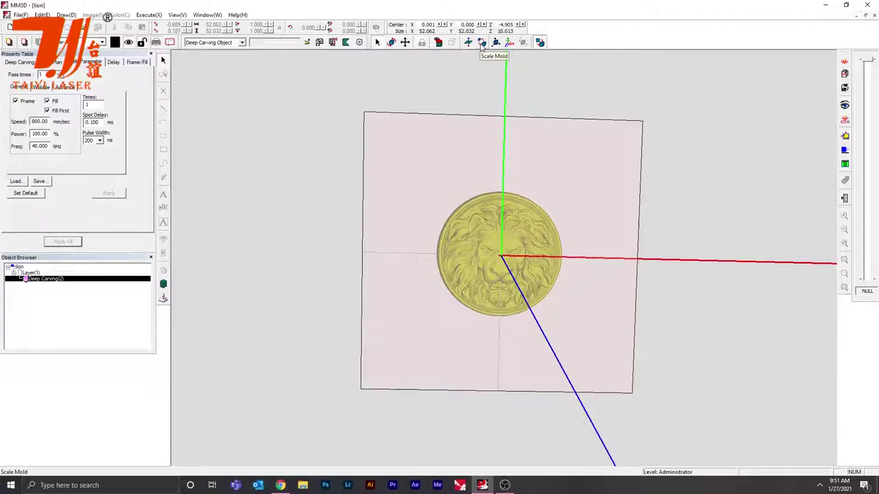
pyautogui.click(482, 43)
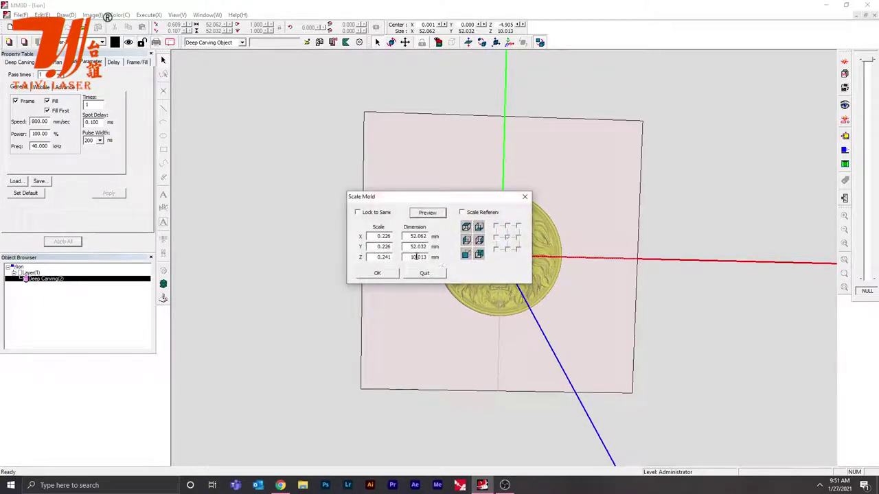
pyautogui.doubleClick(417, 257)
pyautogui.click(379, 274)
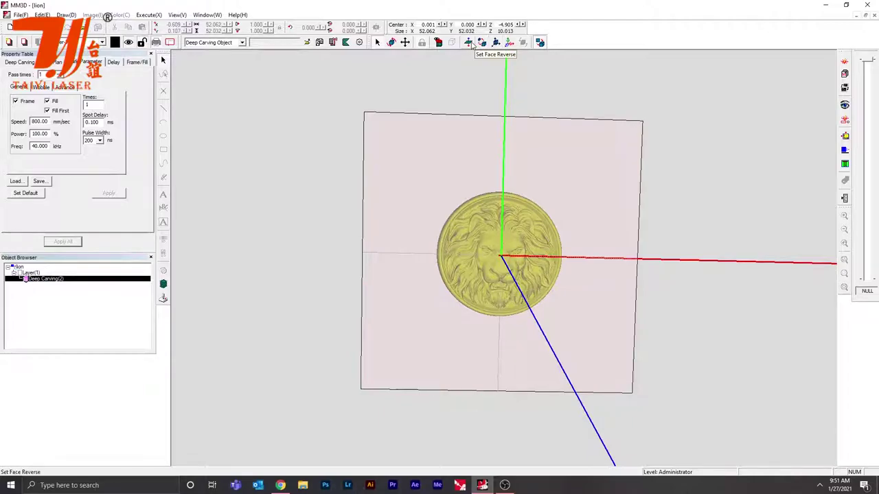
pyautogui.click(496, 42)
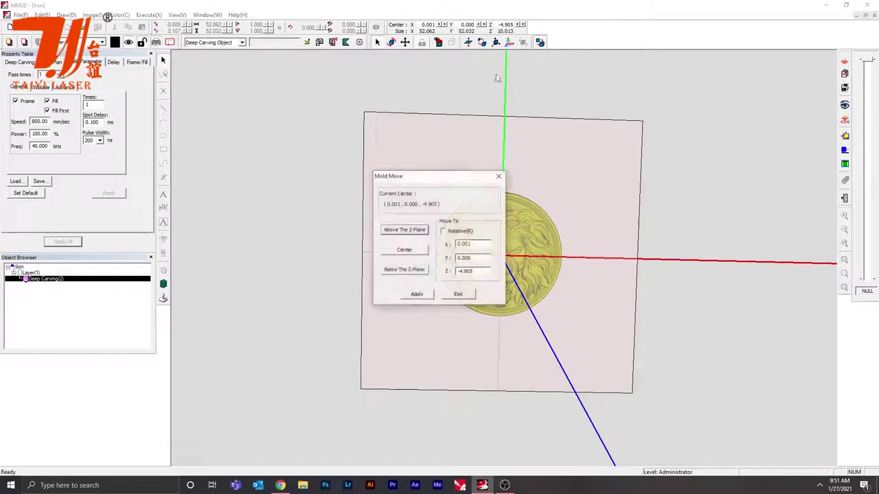
pyautogui.click(406, 272)
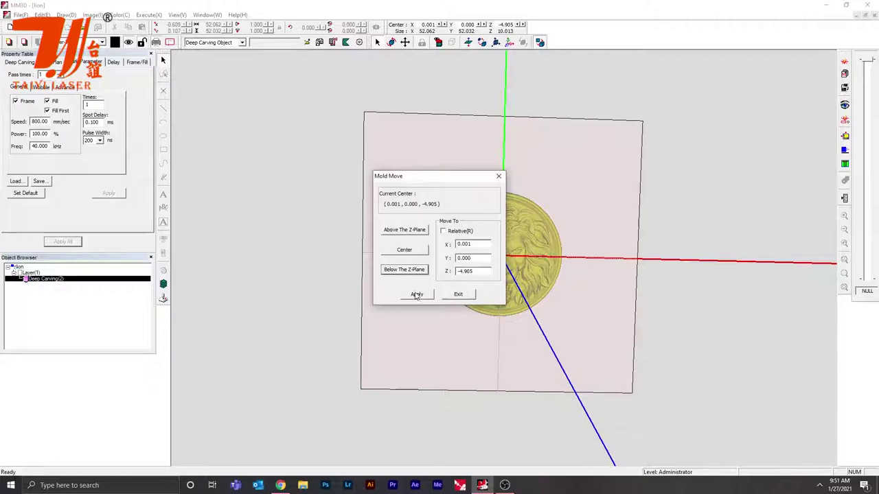
pyautogui.click(416, 295)
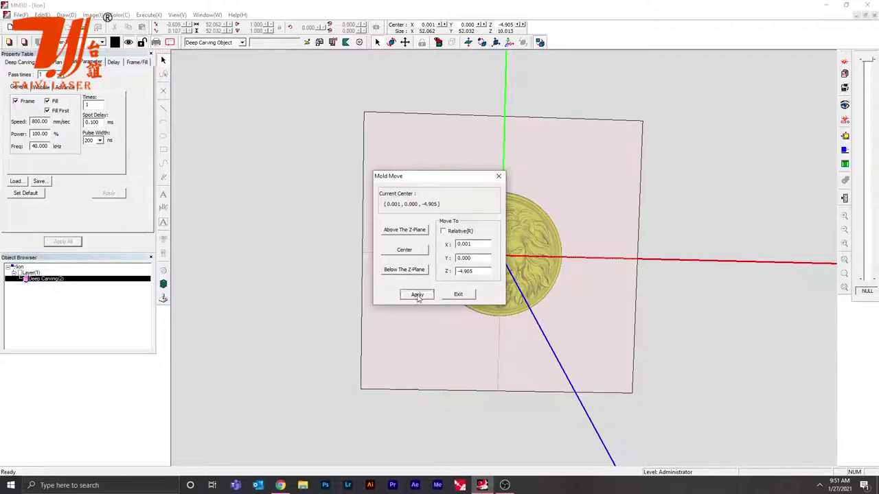
pyautogui.click(498, 176)
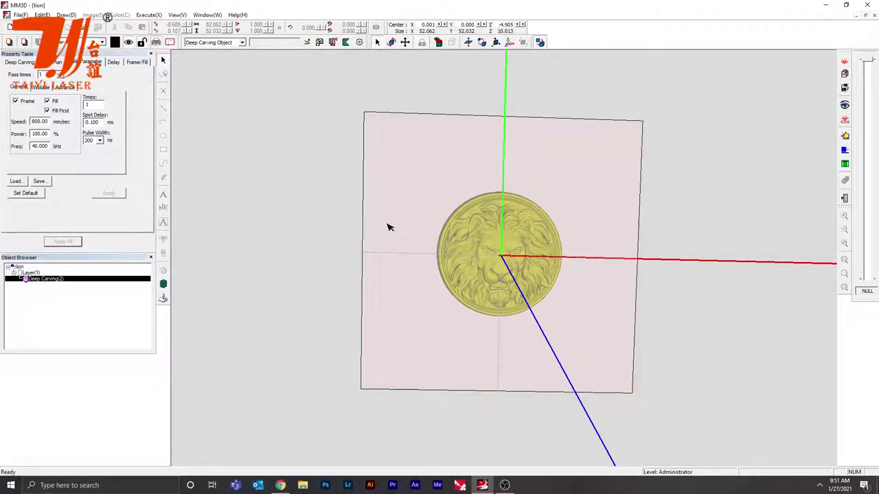
# - Export the MM3D2 circle as the DXF file 'outline' and return to the lion document
pyautogui.click(205, 15)
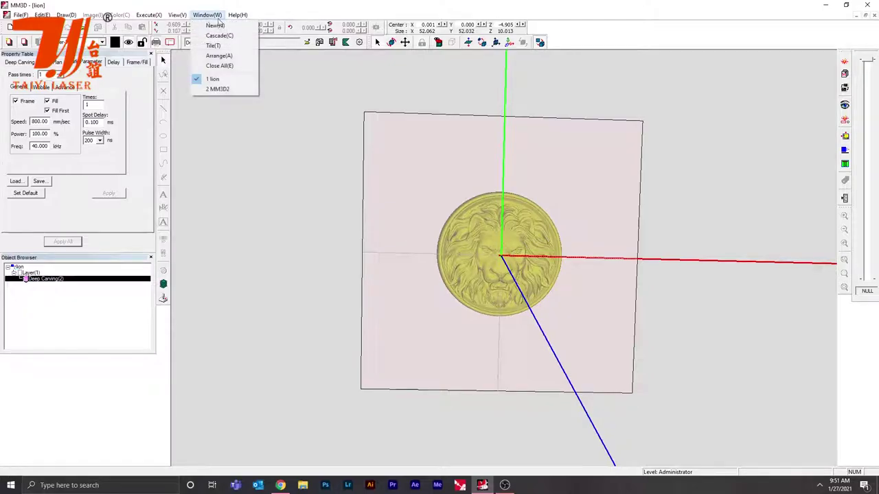
pyautogui.click(218, 89)
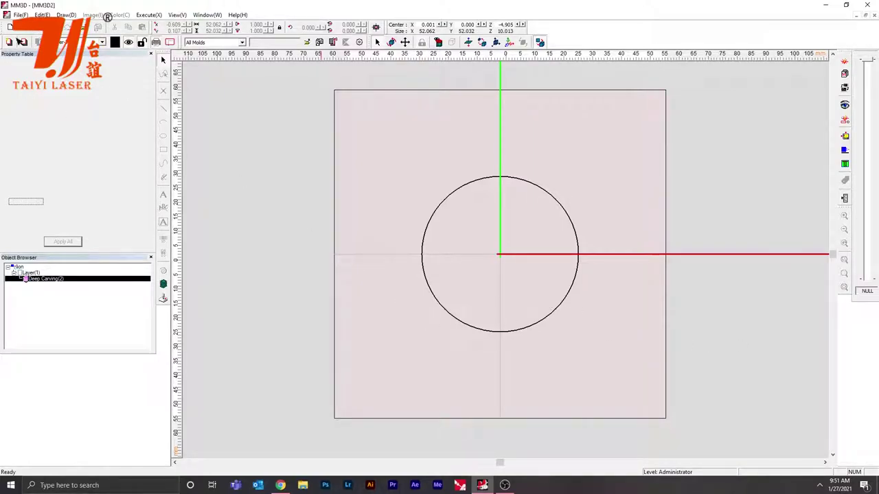
pyautogui.click(425, 233)
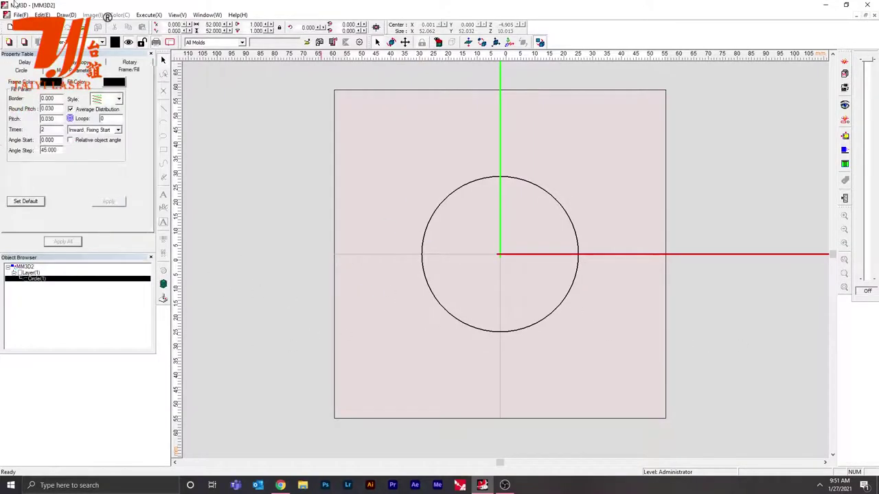
pyautogui.click(21, 15)
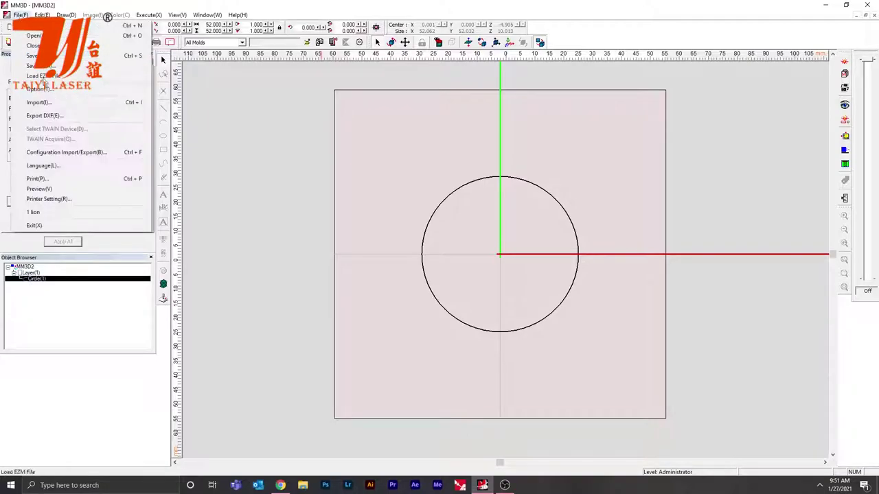
pyautogui.click(49, 116)
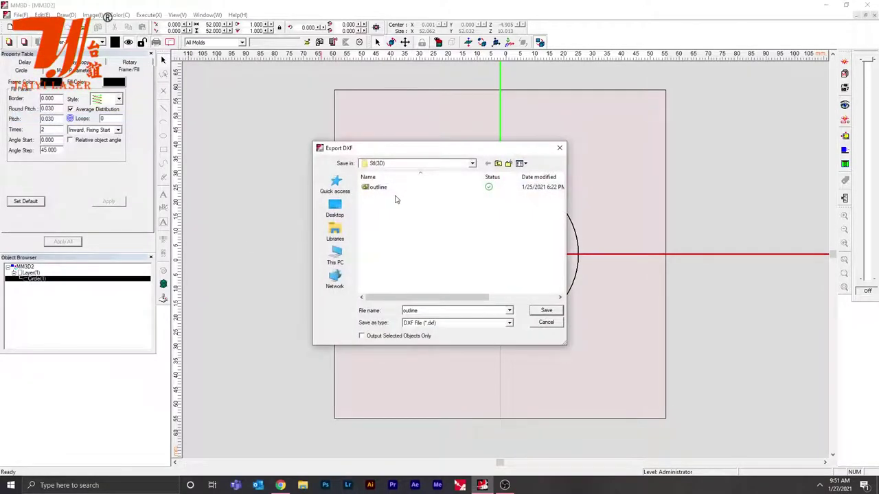
pyautogui.click(560, 148)
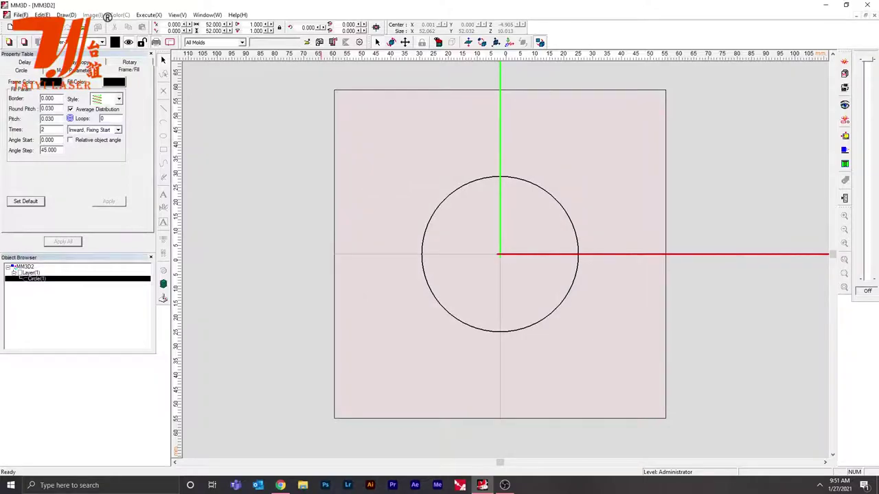
pyautogui.click(207, 14)
pyautogui.click(214, 80)
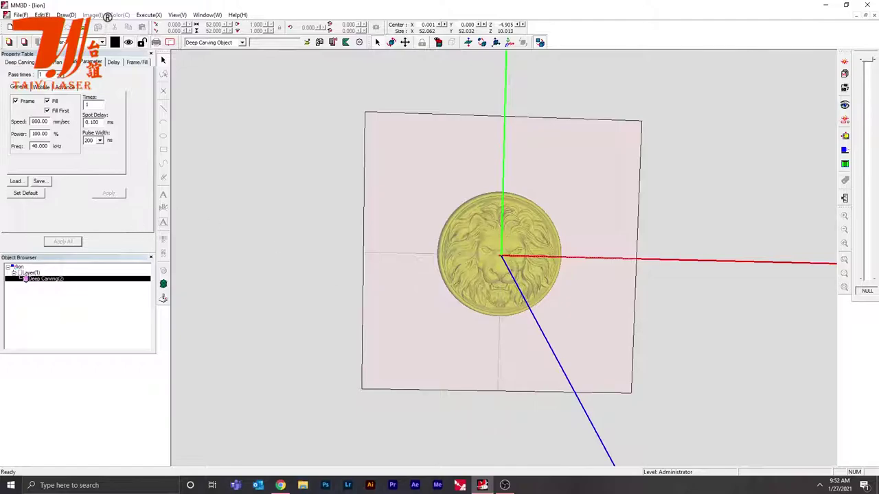
# - Load outline.dxf as the frame file in the lion's Deep Carving settings
pyautogui.click(27, 63)
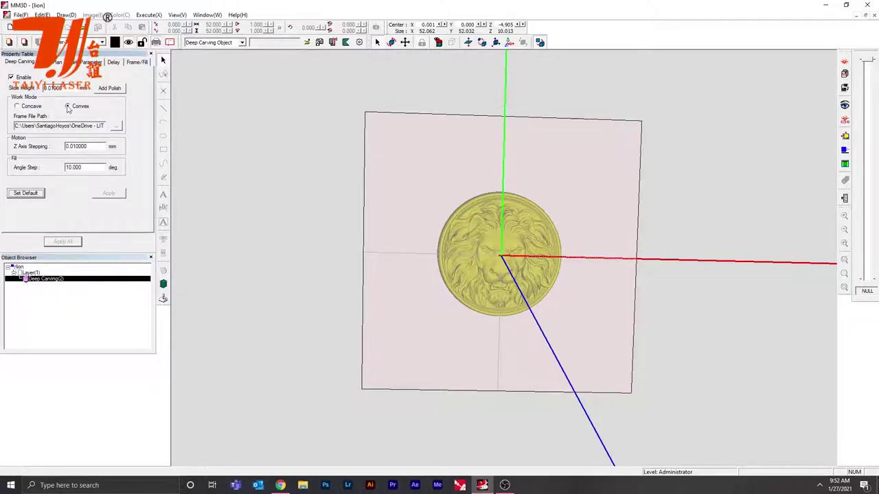
pyautogui.click(115, 126)
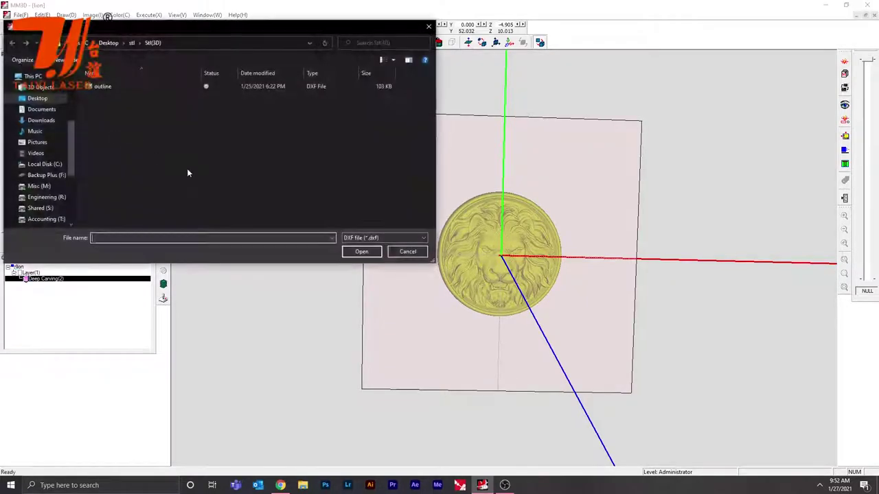
pyautogui.doubleClick(99, 87)
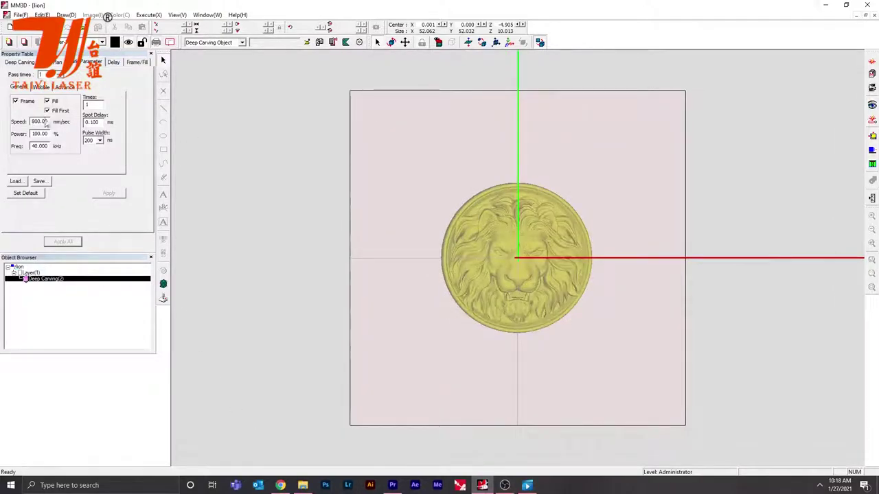
# - Change the frequency to 20 kHz with pulse width kept at 200 ns, back in Deep Carving settings
pyautogui.doubleClick(43, 121)
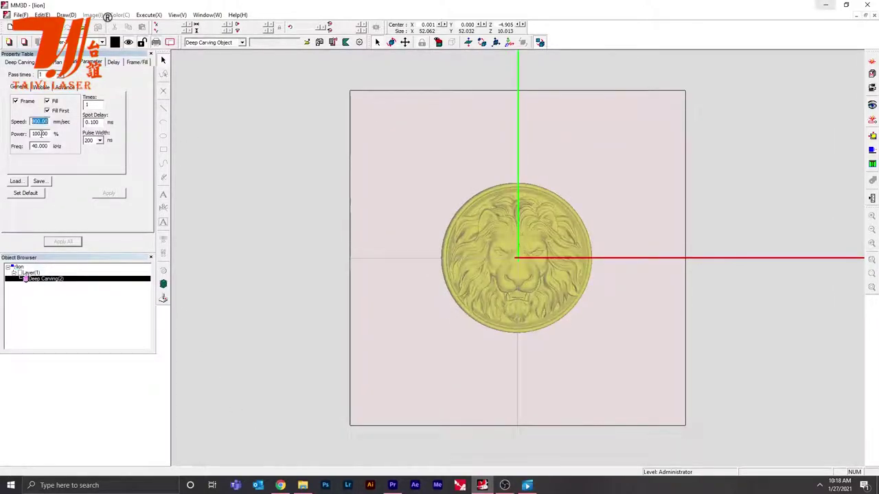
pyautogui.press('Tab')
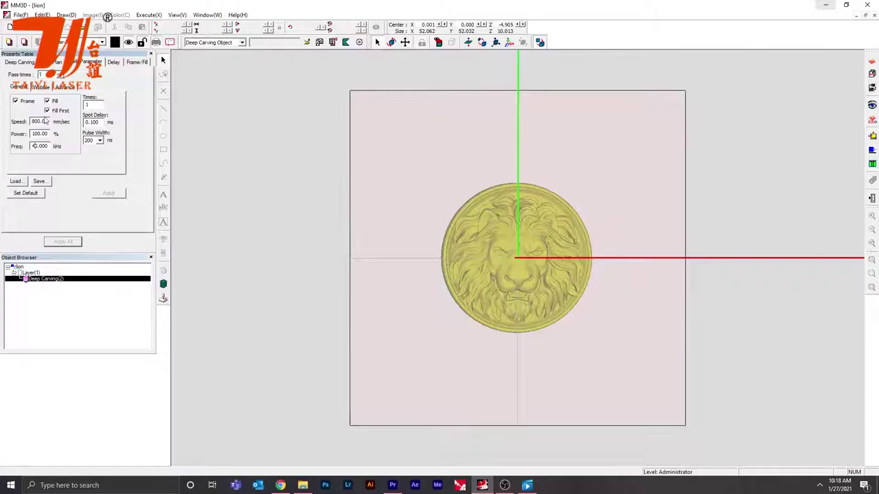
pyautogui.write('2')
pyautogui.click(100, 141)
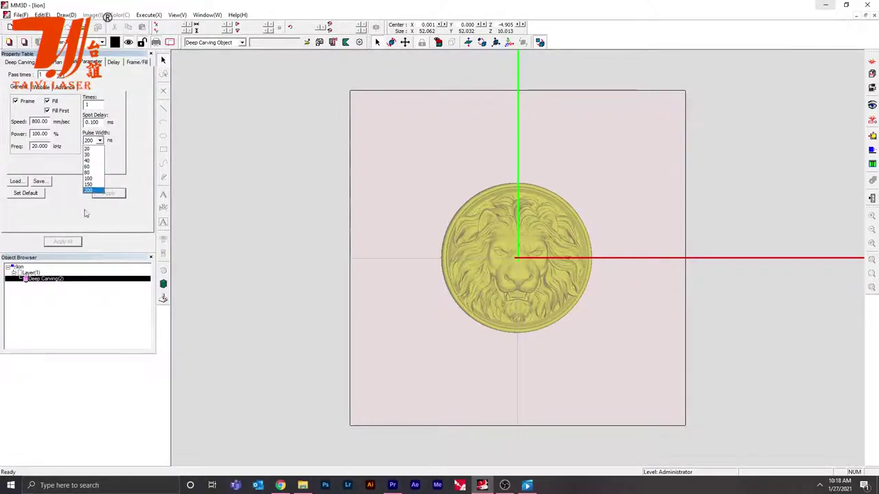
pyautogui.click(86, 213)
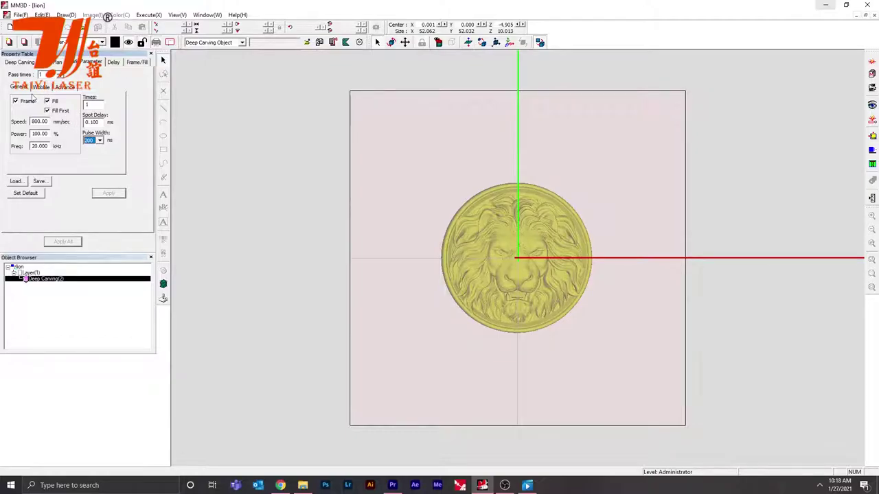
pyautogui.click(27, 69)
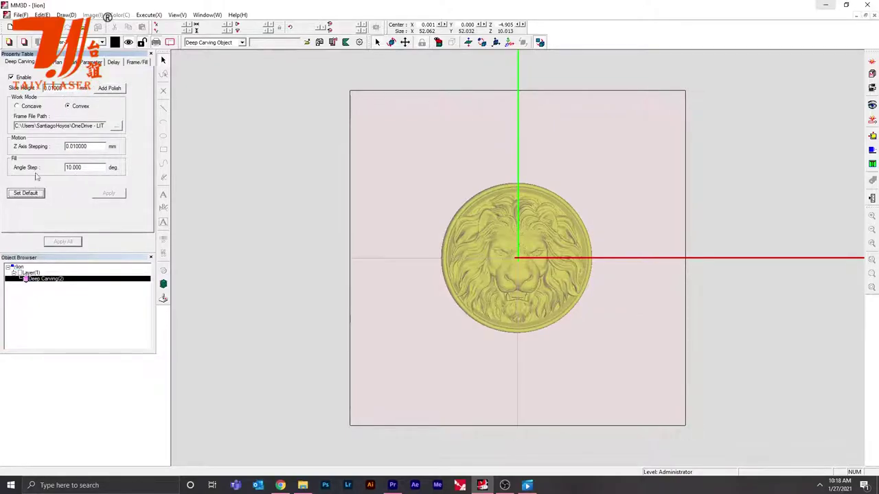
pyautogui.click(25, 193)
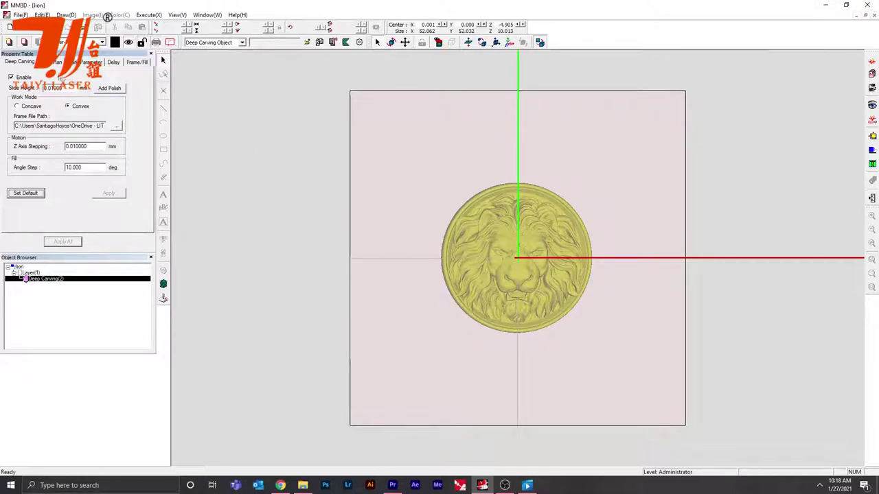
# - Review the mark plan's End slice of 900 alongside the laser parameters
pyautogui.click(83, 63)
pyautogui.click(59, 62)
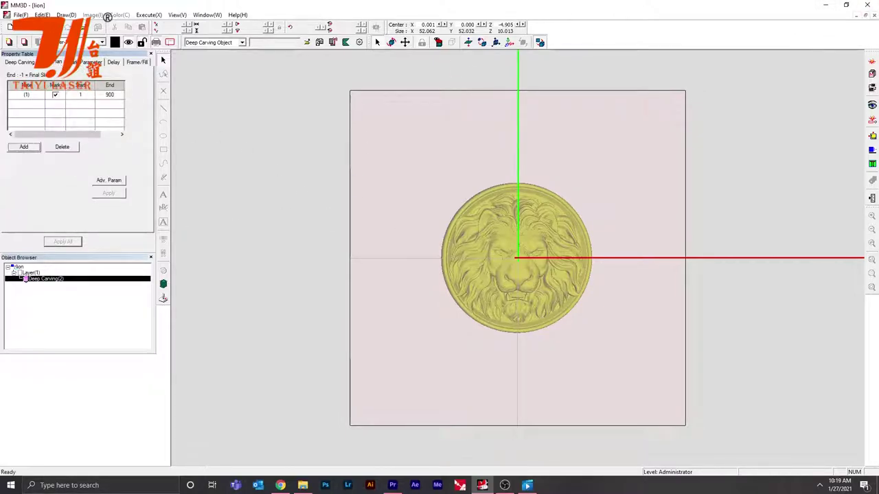
pyautogui.doubleClick(108, 95)
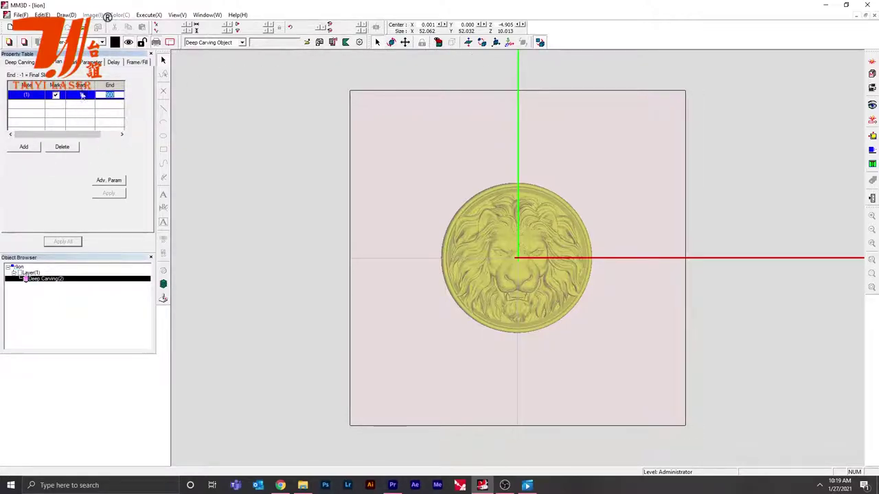
pyautogui.click(88, 62)
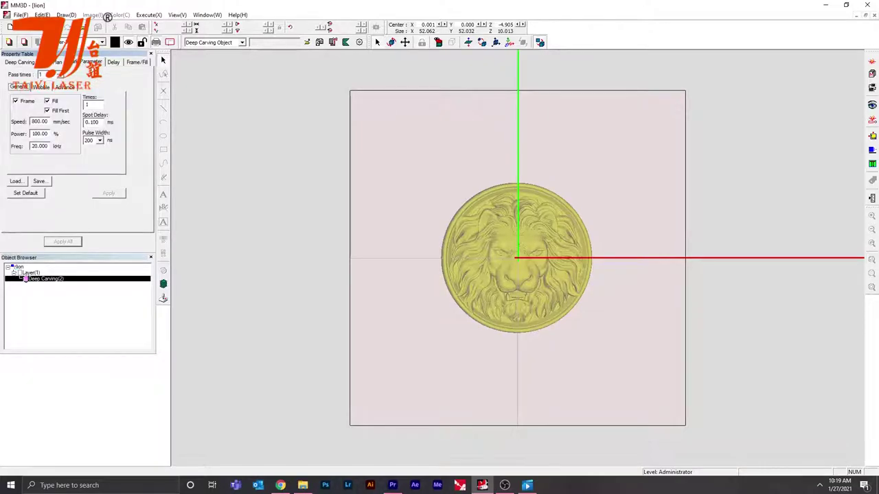
pyautogui.click(59, 62)
pyautogui.click(870, 66)
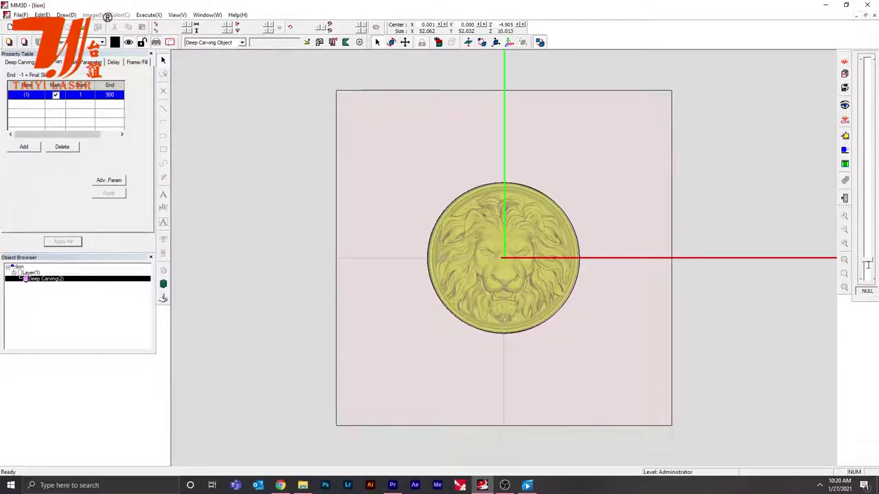
# - Preview carving slice 653 with the slice slider, then select the plan's End cell
pyautogui.click(868, 265)
pyautogui.click(870, 276)
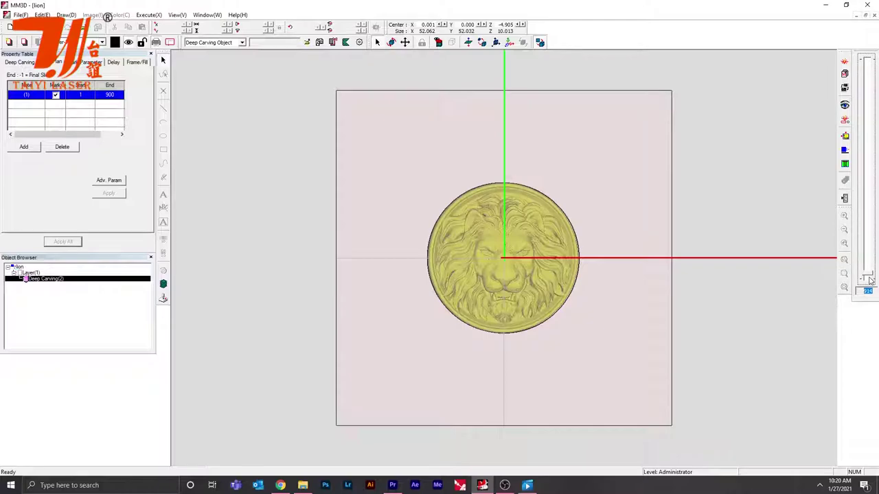
pyautogui.moveTo(870, 278); pyautogui.dragTo(872, 246)
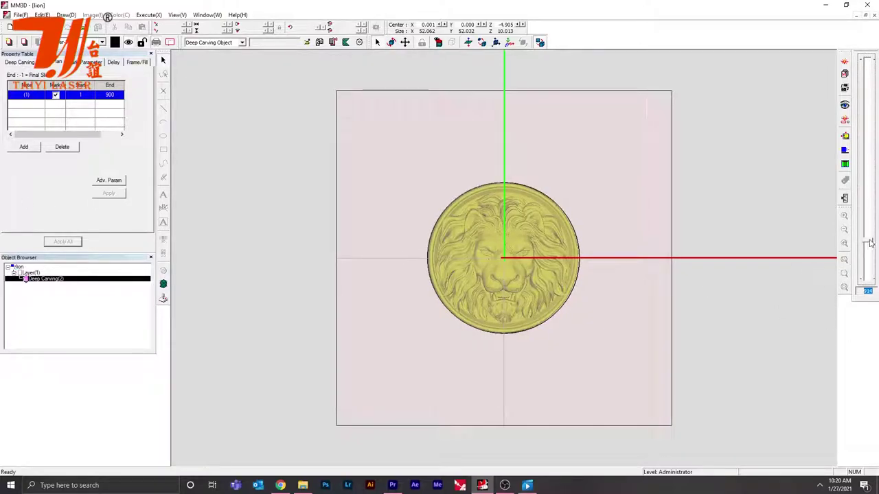
pyautogui.moveTo(870, 243); pyautogui.dragTo(876, 202)
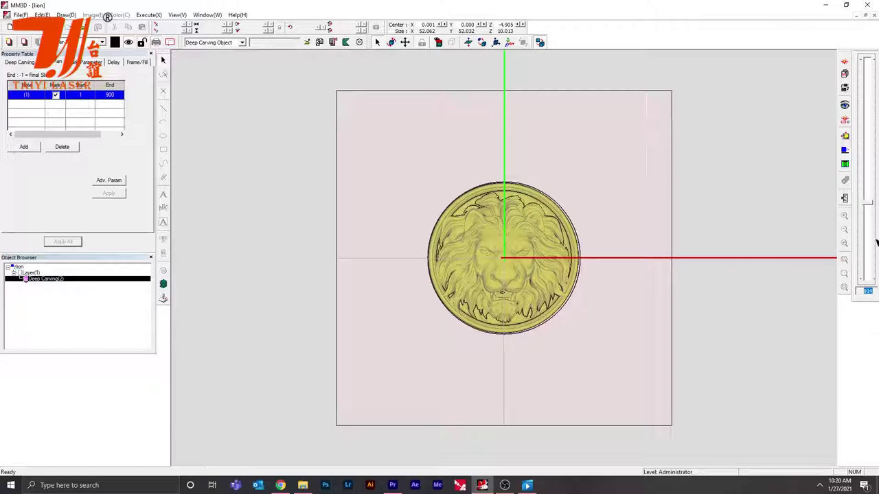
pyautogui.moveTo(867, 206); pyautogui.dragTo(869, 241)
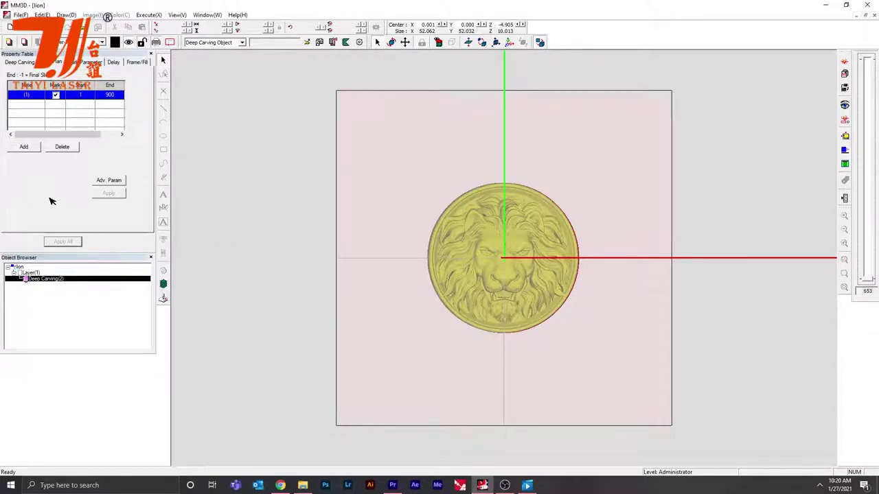
pyautogui.click(110, 94)
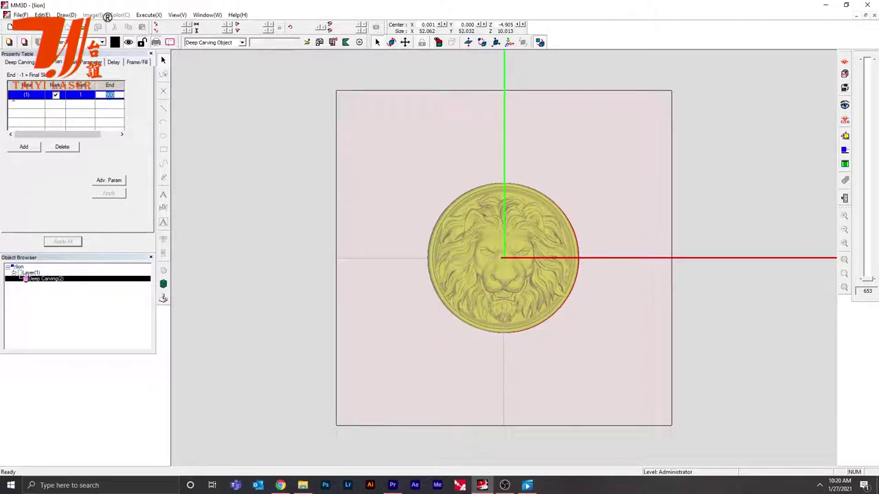